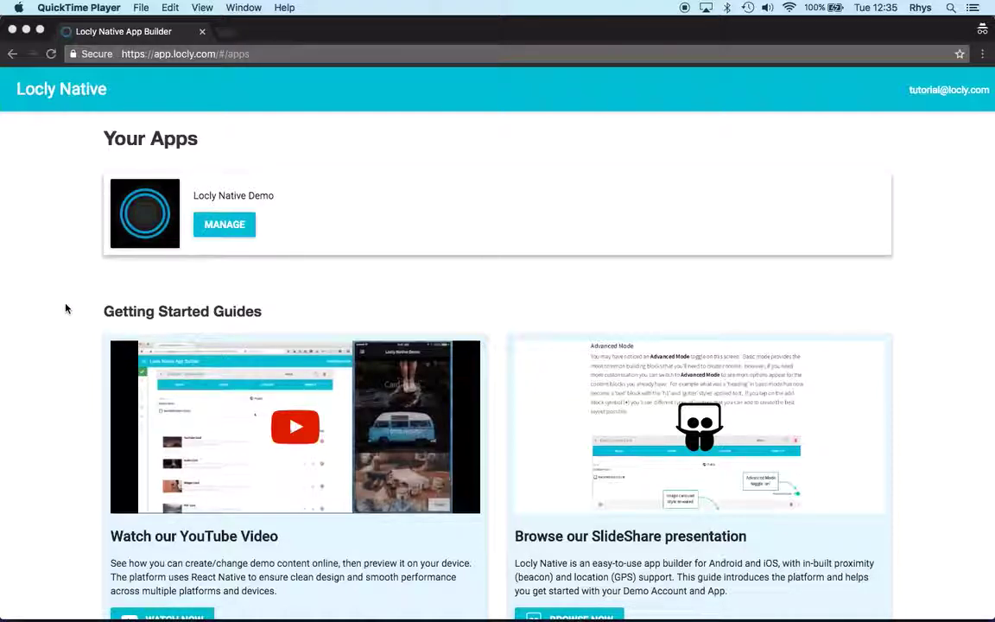
Open the JSON Documentation from the Documentation section of the apps overview page.
{"action": "scroll", "coordinate": [66, 309], "scroll_direction": "down", "scroll_amount": 5}
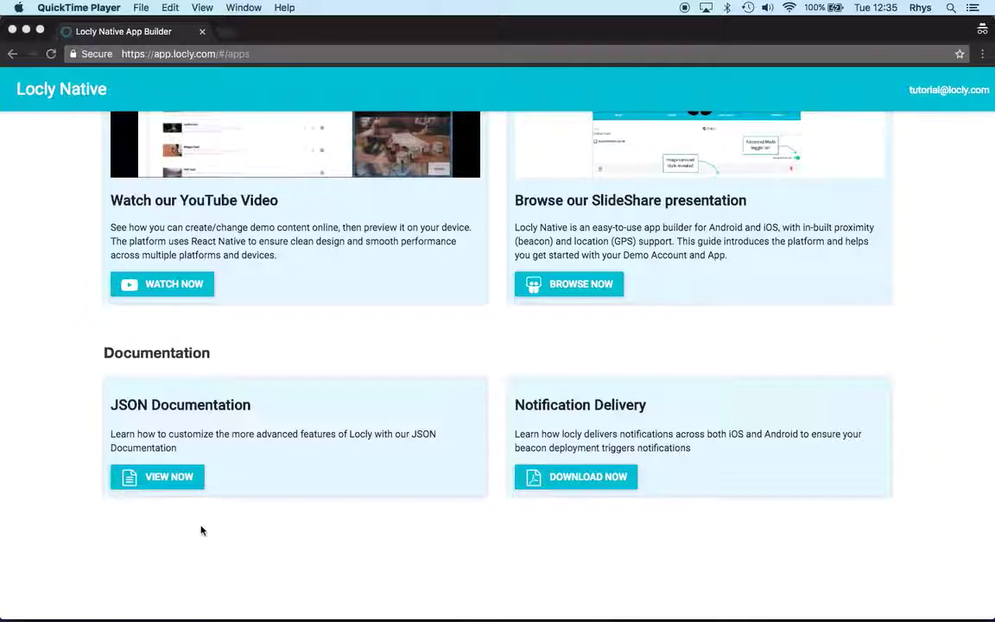
{"action": "left_click", "coordinate": [161, 508]}
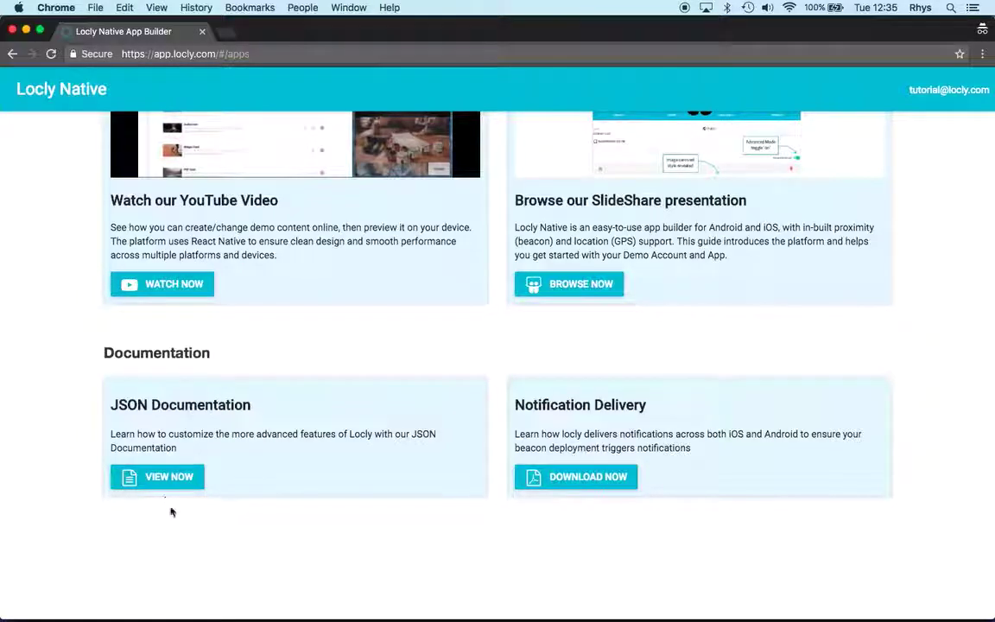
{"action": "scroll", "coordinate": [173, 482], "scroll_direction": "up", "scroll_amount": 5}
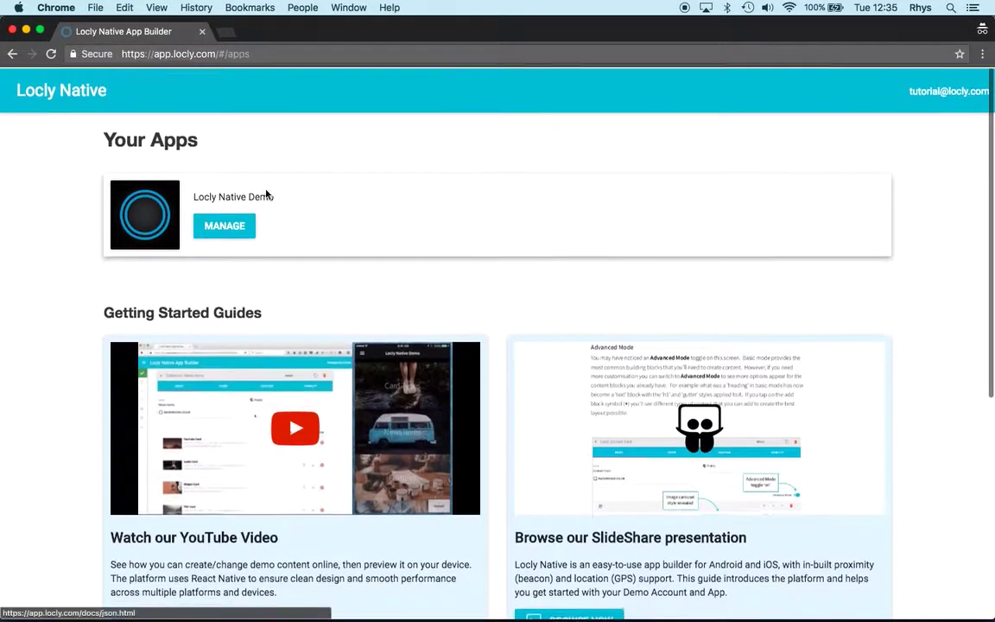
{"action": "scroll", "coordinate": [232, 387], "scroll_direction": "down", "scroll_amount": 5}
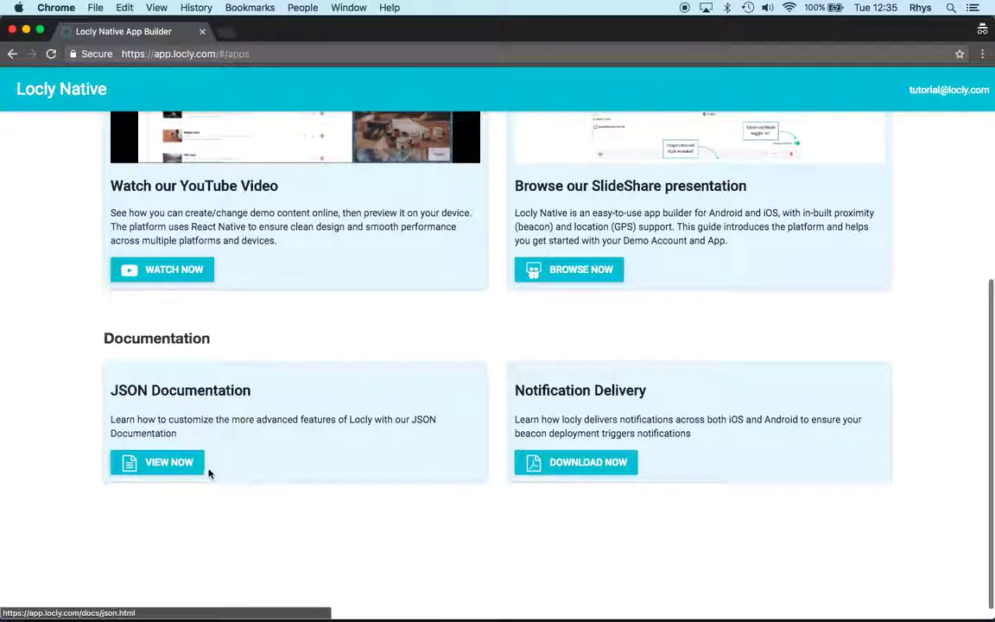
{"action": "left_click", "coordinate": [172, 464]}
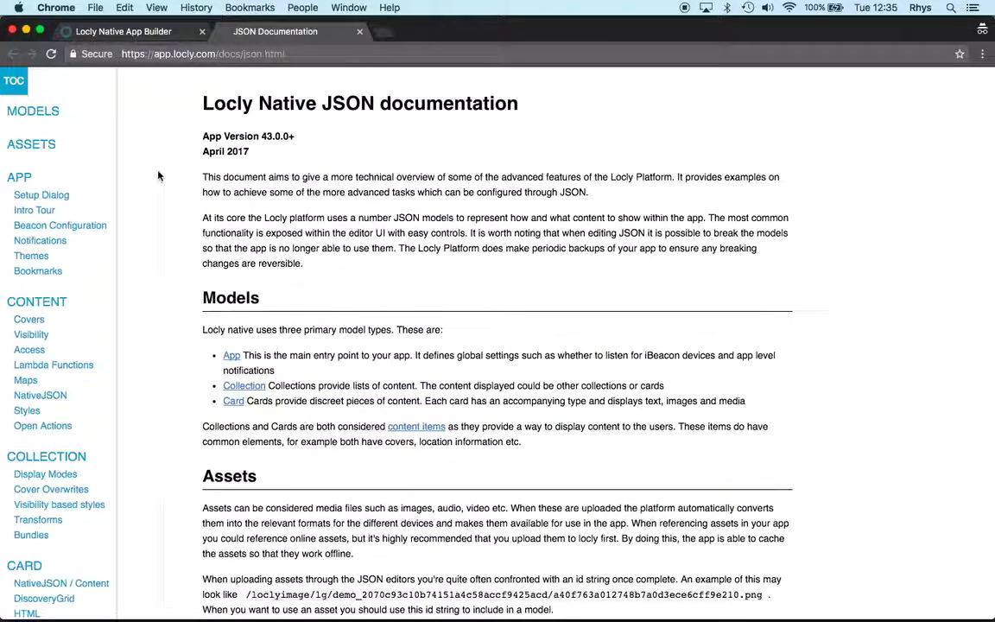
Return to the apps overview, manage the Locly Native Demo app and open the Card Types collection within its root item.
{"action": "left_click", "coordinate": [137, 34]}
{"action": "scroll", "coordinate": [262, 322], "scroll_direction": "up", "scroll_amount": 5}
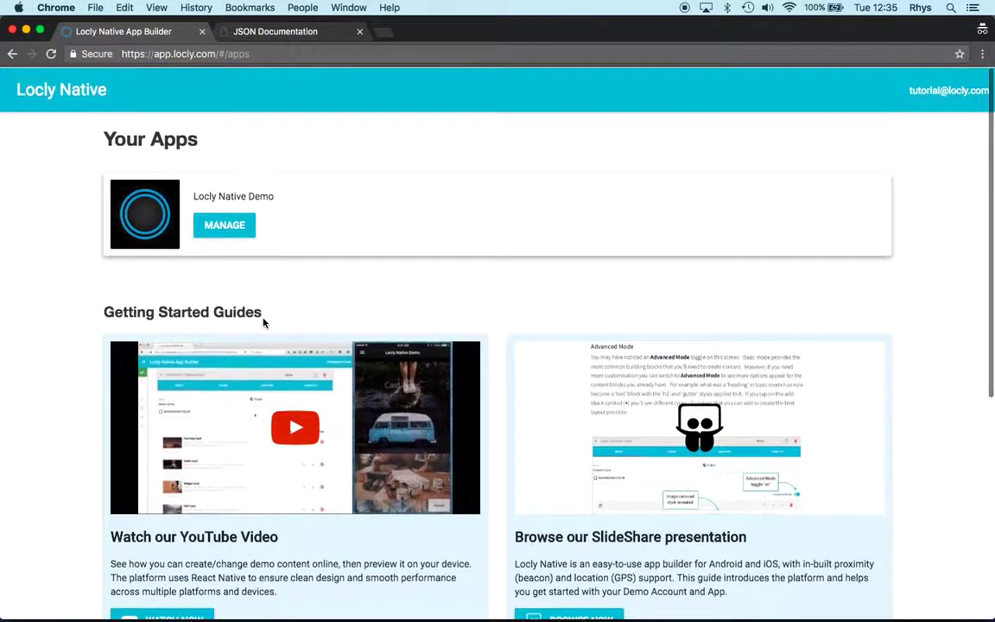
{"action": "left_click", "coordinate": [238, 229]}
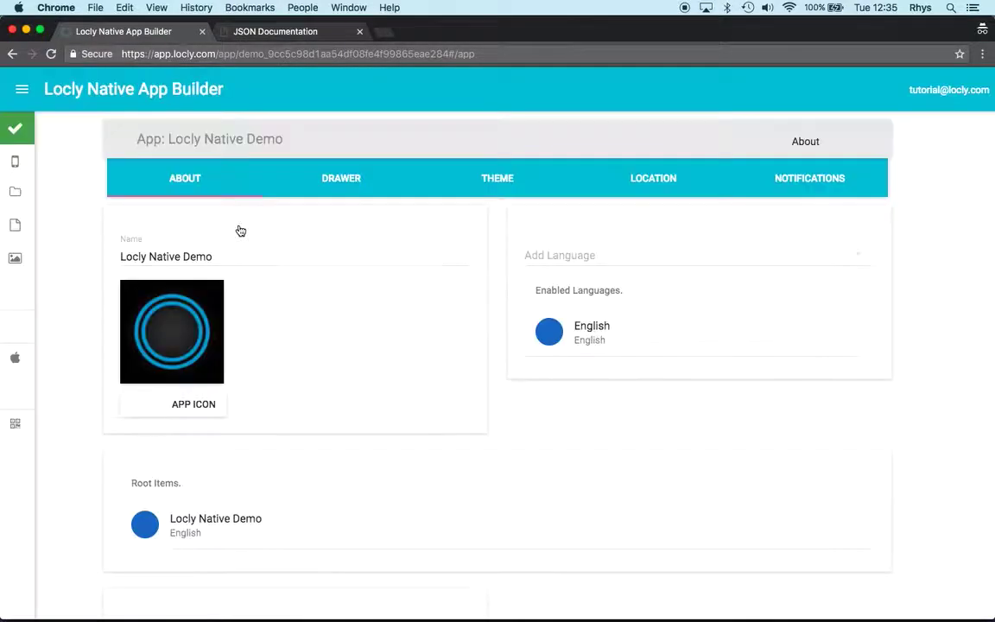
{"action": "left_click", "coordinate": [232, 530]}
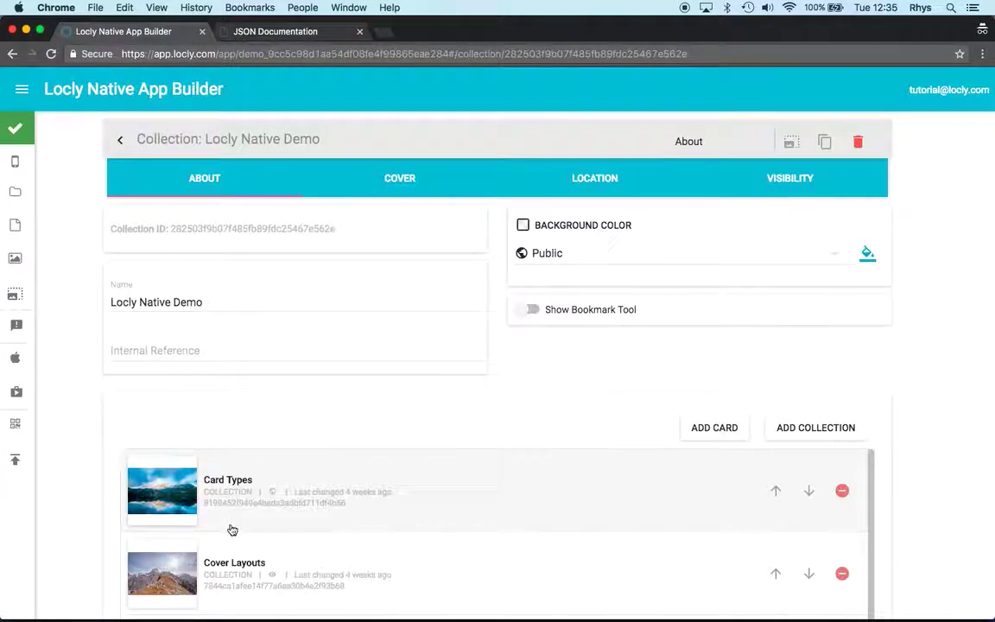
{"action": "scroll", "coordinate": [232, 529], "scroll_direction": "down", "scroll_amount": 3}
{"action": "left_click", "coordinate": [177, 456]}
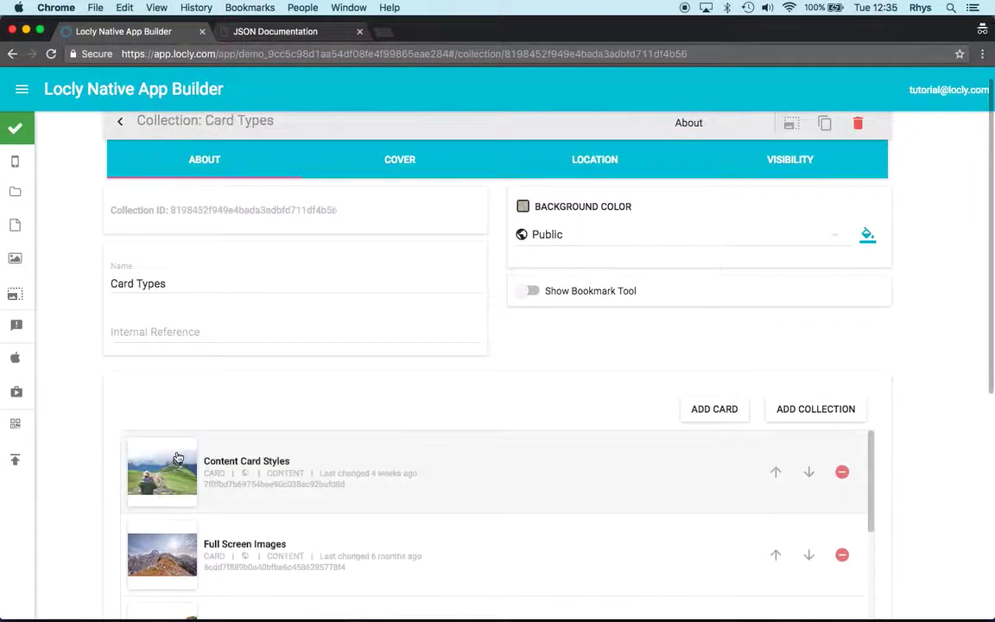
Open the visibility settings of the Content Card Styles card in the Card Types collection.
{"action": "scroll", "coordinate": [434, 483], "scroll_direction": "down", "scroll_amount": 1}
{"action": "scroll", "coordinate": [398, 449], "scroll_direction": "up", "scroll_amount": 1}
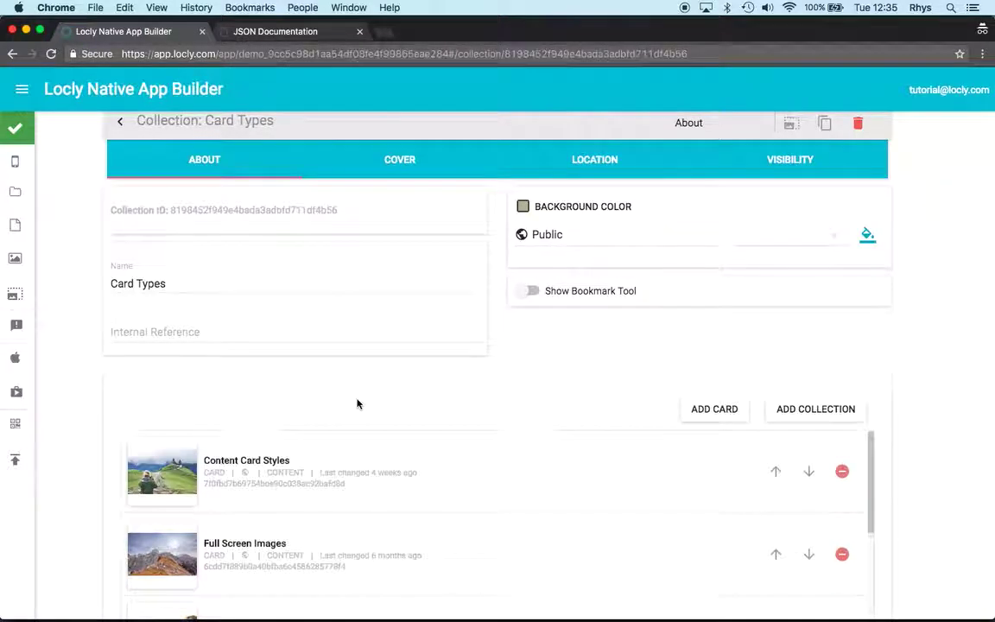
{"action": "scroll", "coordinate": [358, 402], "scroll_direction": "down", "scroll_amount": 2}
{"action": "scroll", "coordinate": [200, 515], "scroll_direction": "up", "scroll_amount": 2}
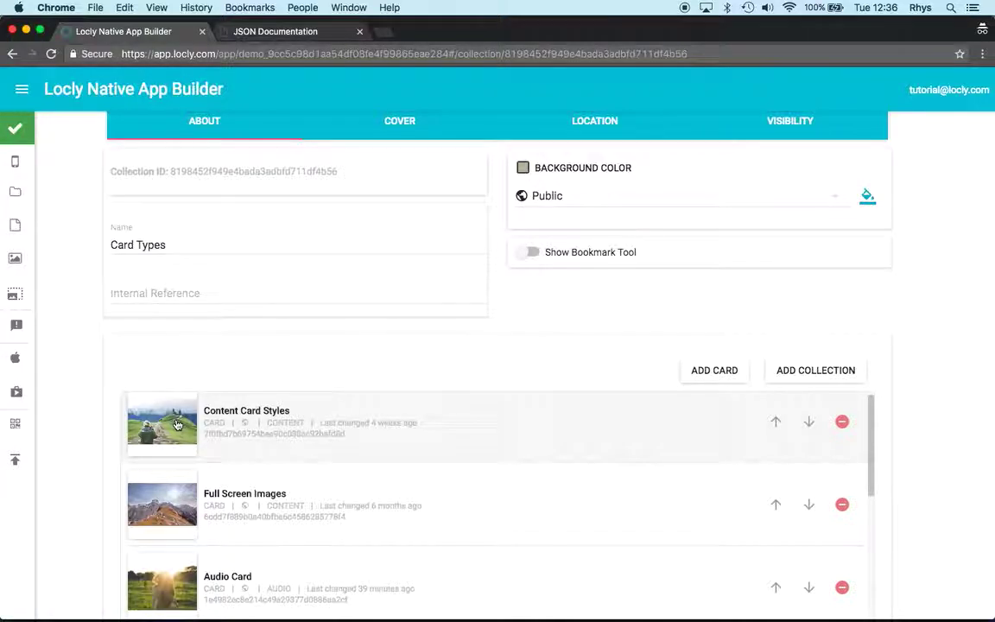
{"action": "left_click", "coordinate": [176, 424]}
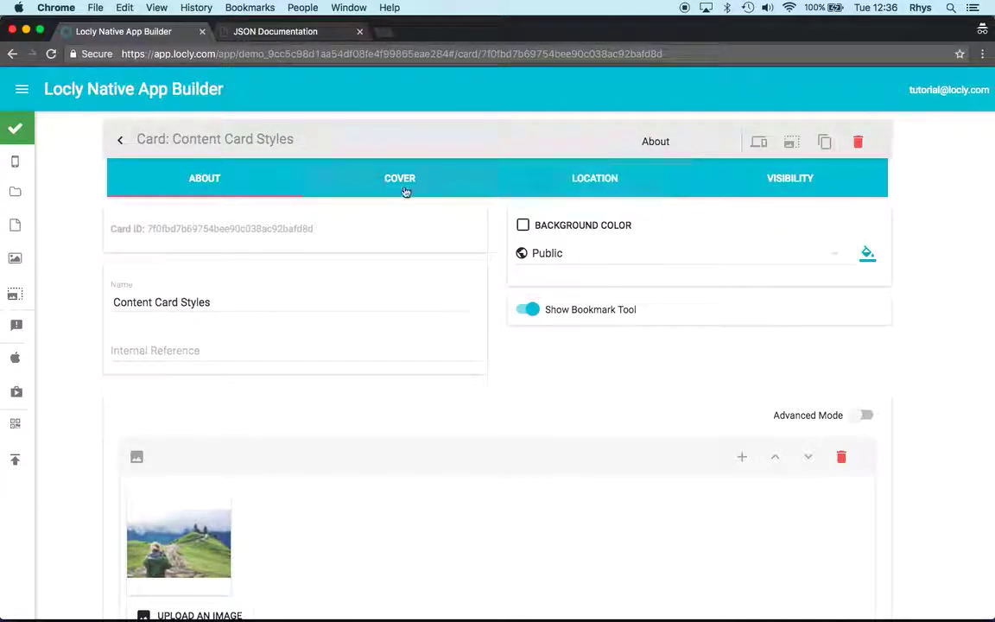
{"action": "left_click", "coordinate": [787, 181]}
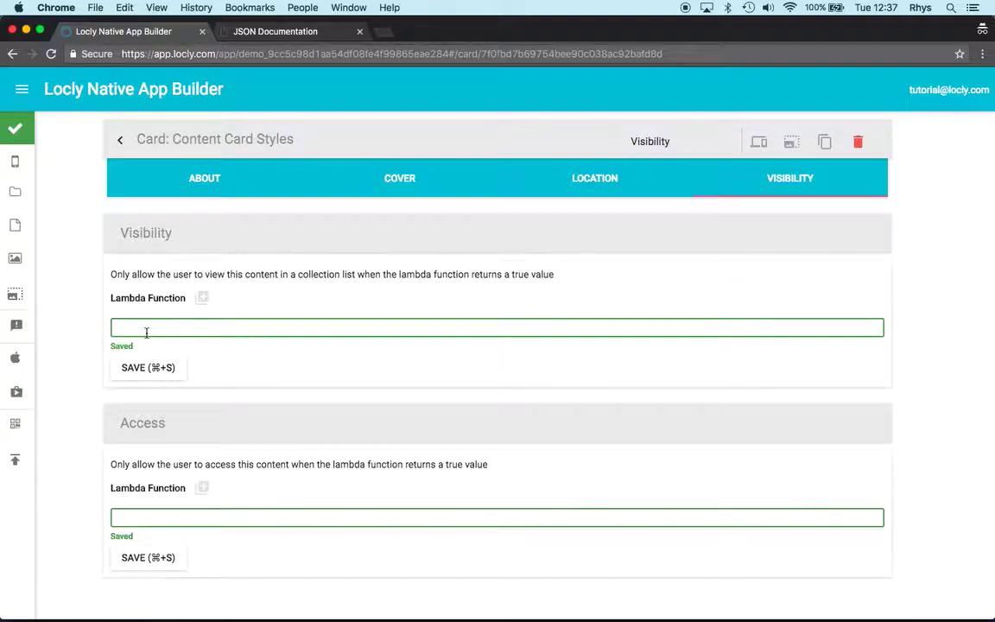
Fill the card's Visibility lambda function with the Always Show preset, and replace it with the Never Show preset.
{"action": "left_click", "coordinate": [202, 298]}
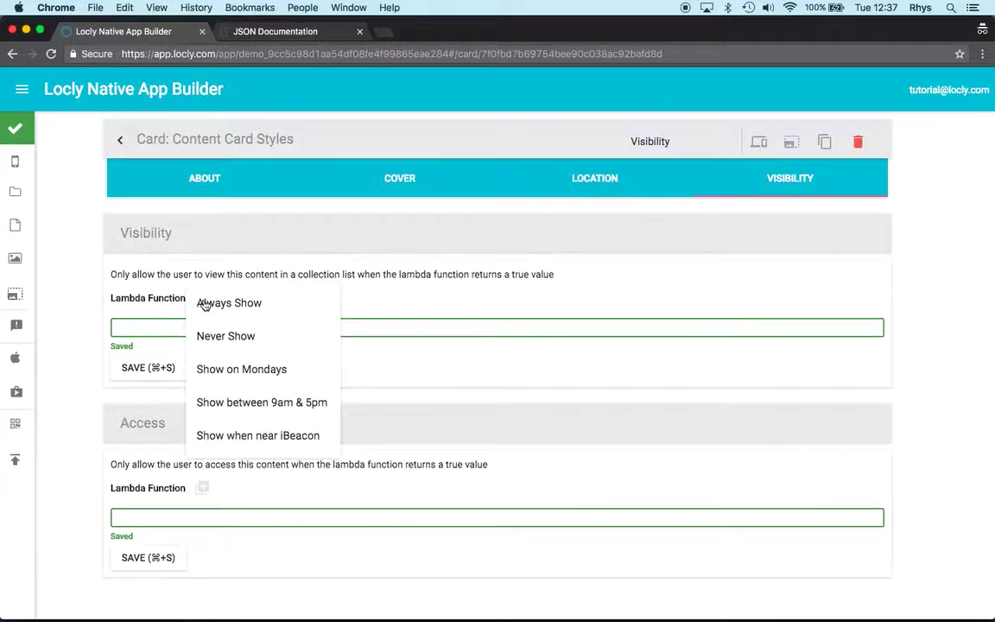
{"action": "left_click", "coordinate": [204, 304]}
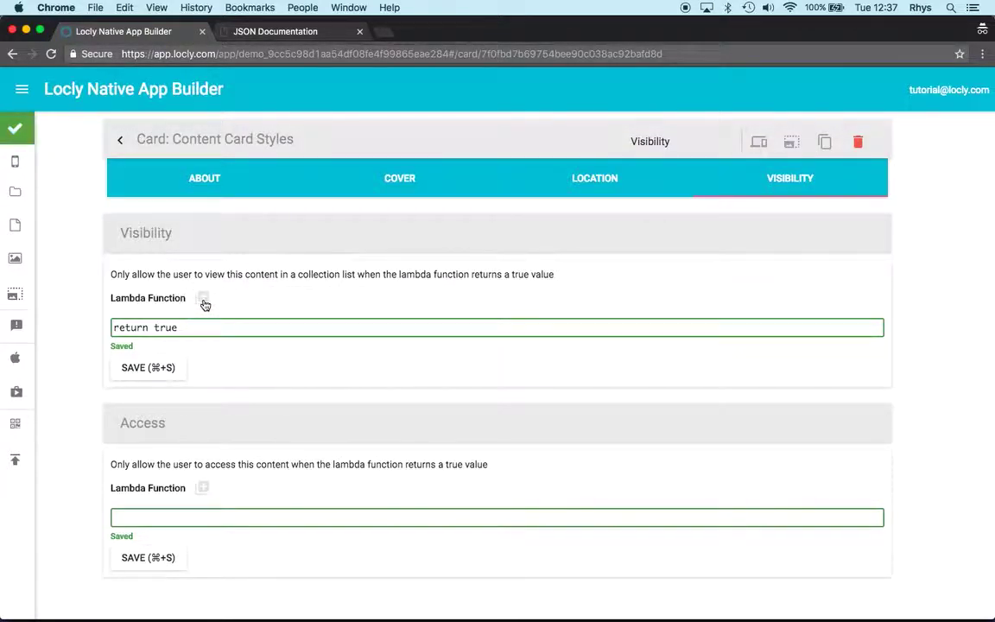
{"action": "left_click", "coordinate": [204, 303]}
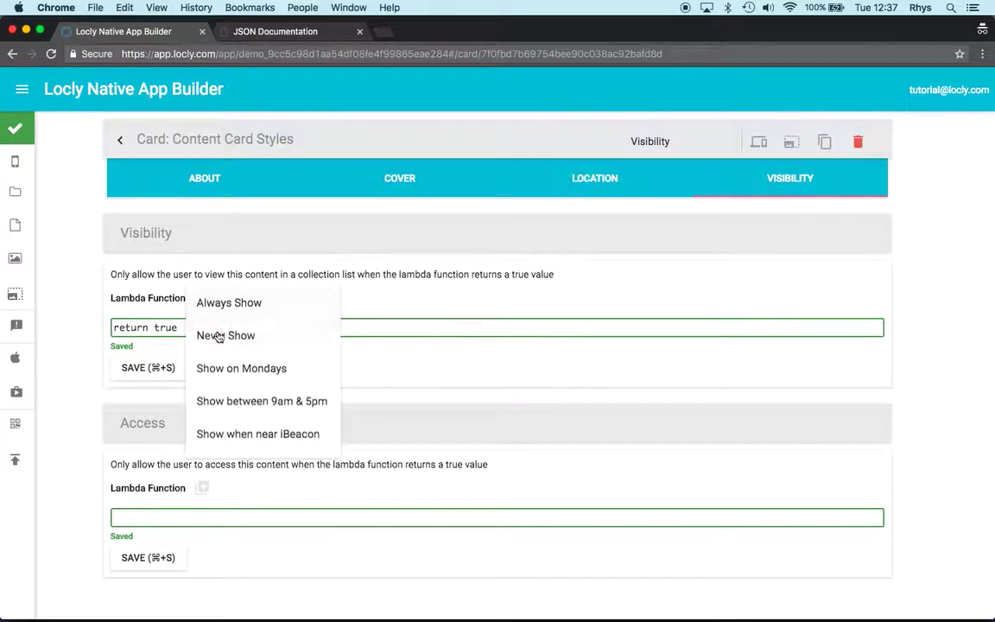
{"action": "left_click", "coordinate": [218, 336]}
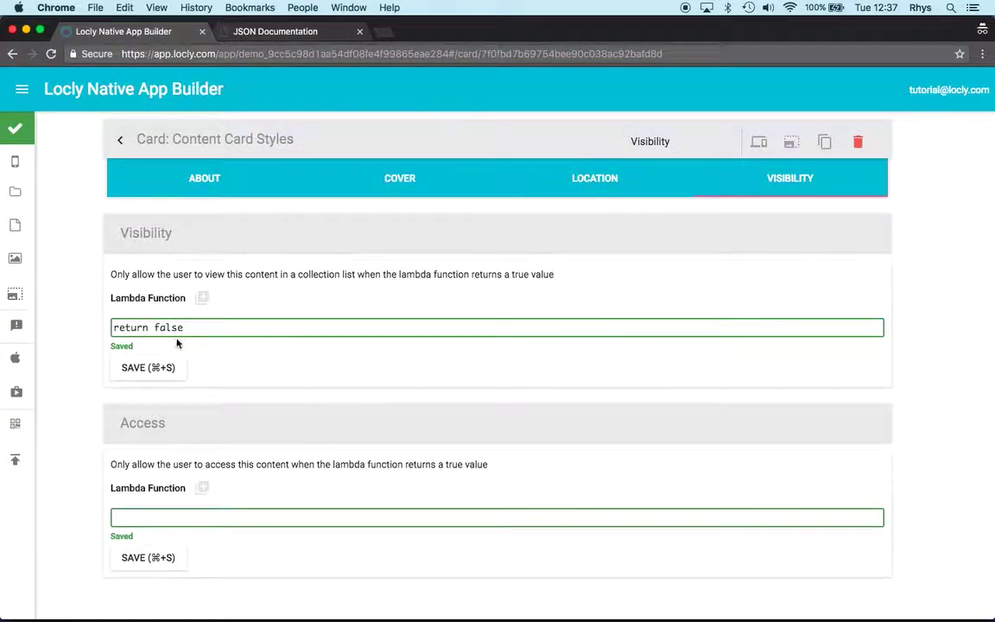
Apply the Show on Mondays preset to the Visibility lambda function, change its day number to 2 and save it.
{"action": "left_click", "coordinate": [203, 302]}
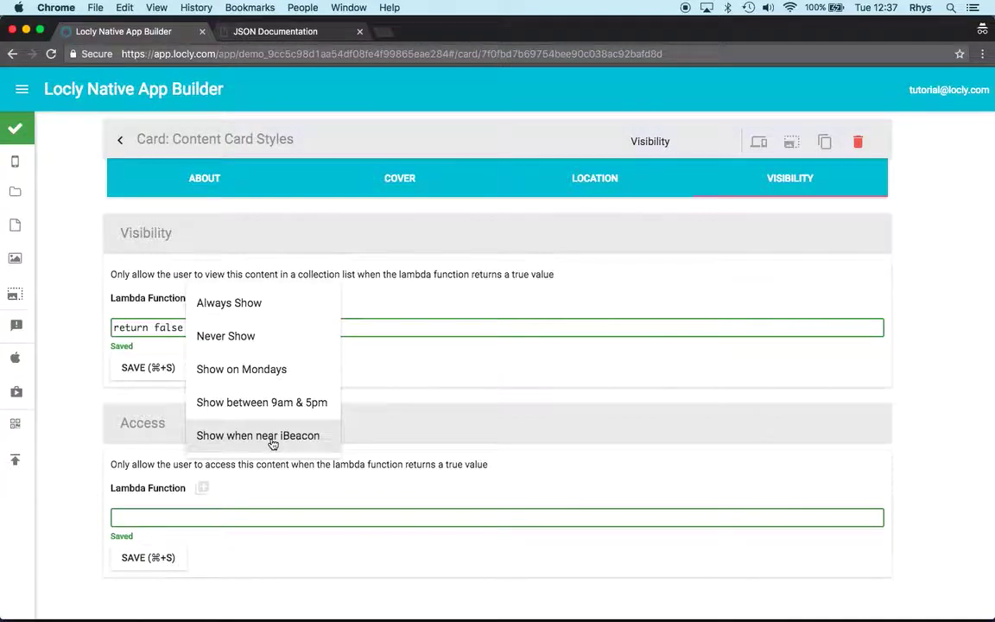
{"action": "left_click", "coordinate": [260, 371]}
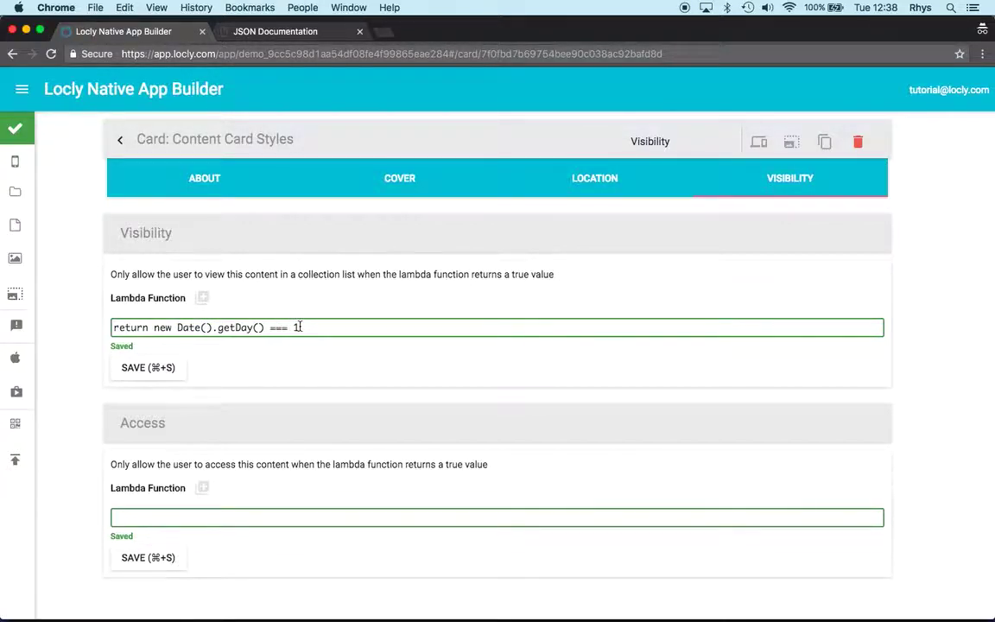
{"action": "key", "text": "BackSpace"}
{"action": "type", "text": "2"}
{"action": "left_click", "coordinate": [178, 371]}
Replace the Visibility lambda function with the Show between 9am & 5pm preset.
{"action": "left_click", "coordinate": [202, 298]}
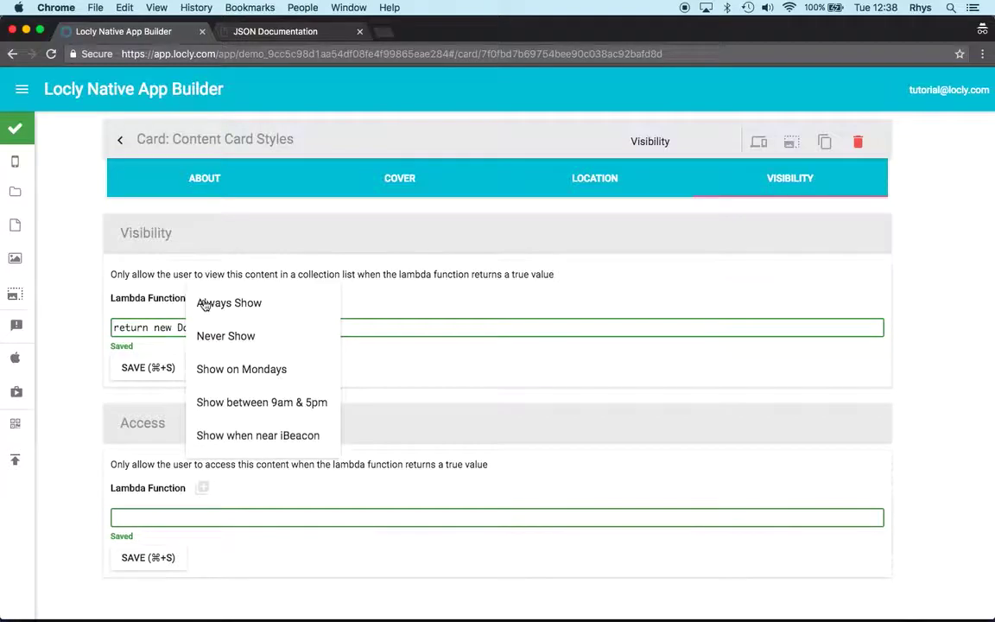
{"action": "left_click", "coordinate": [262, 402]}
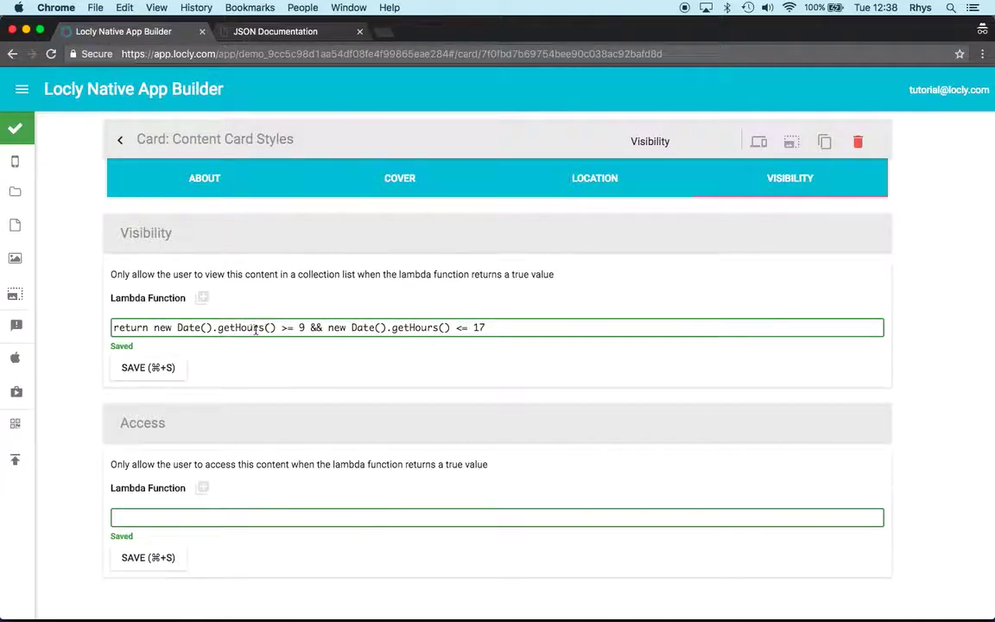
{"action": "left_click", "coordinate": [315, 328]}
Apply the Show when near iBeacon preset to the Visibility lambda function, inspect its beacon ID and time limit, and save it.
{"action": "left_click", "coordinate": [201, 298]}
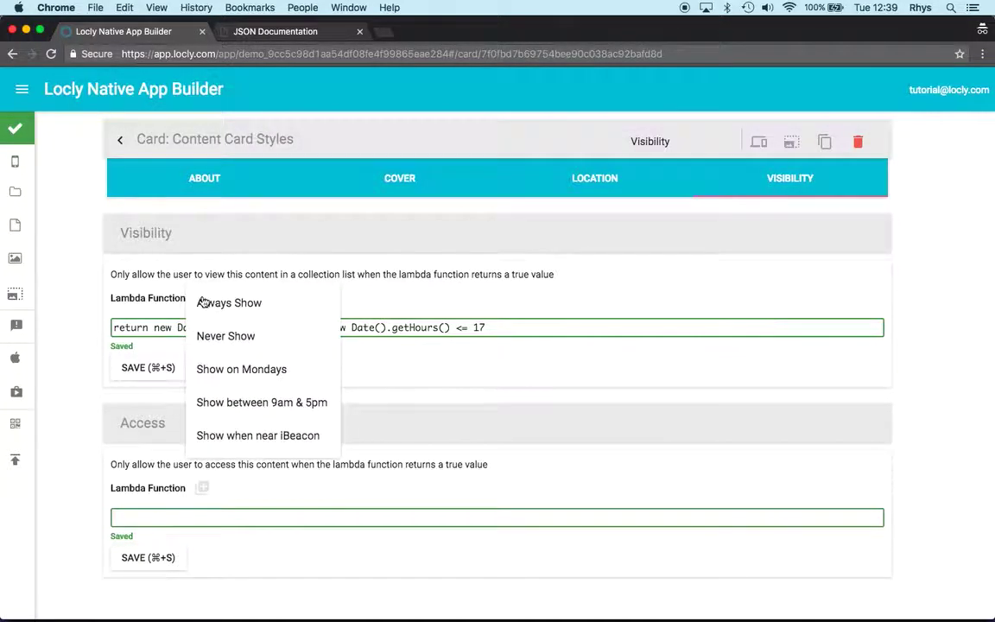
{"action": "left_click", "coordinate": [264, 437]}
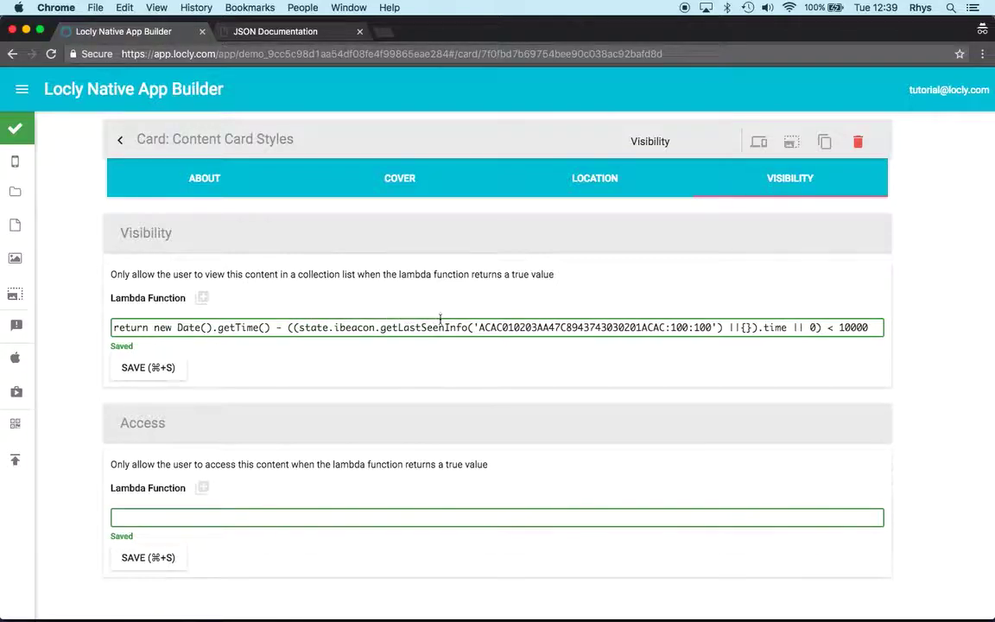
{"action": "left_click_drag", "start_coordinate": [478, 328], "coordinate": [714, 328]}
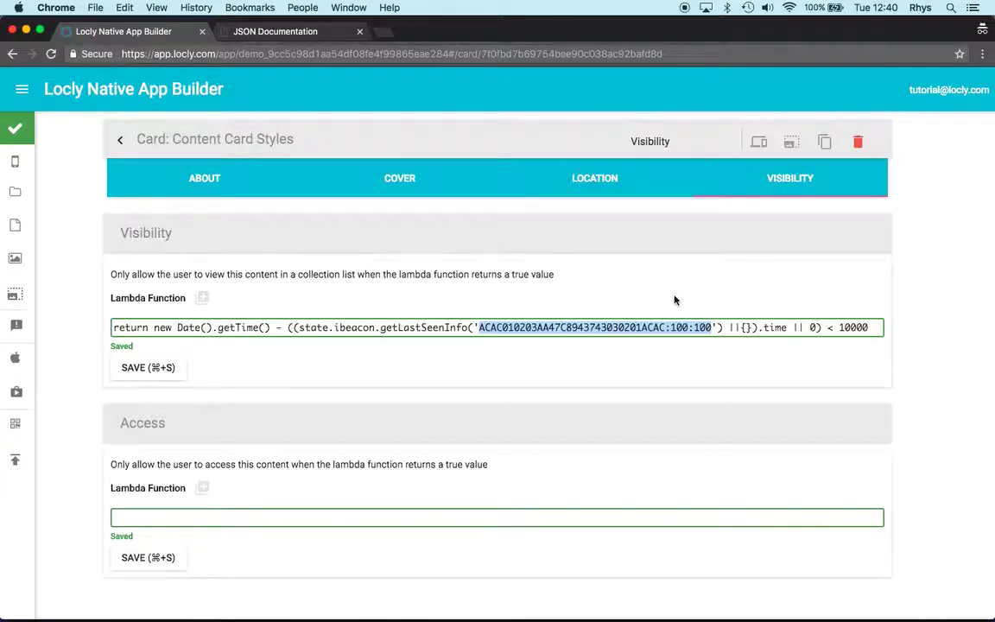
{"action": "left_click", "coordinate": [642, 370]}
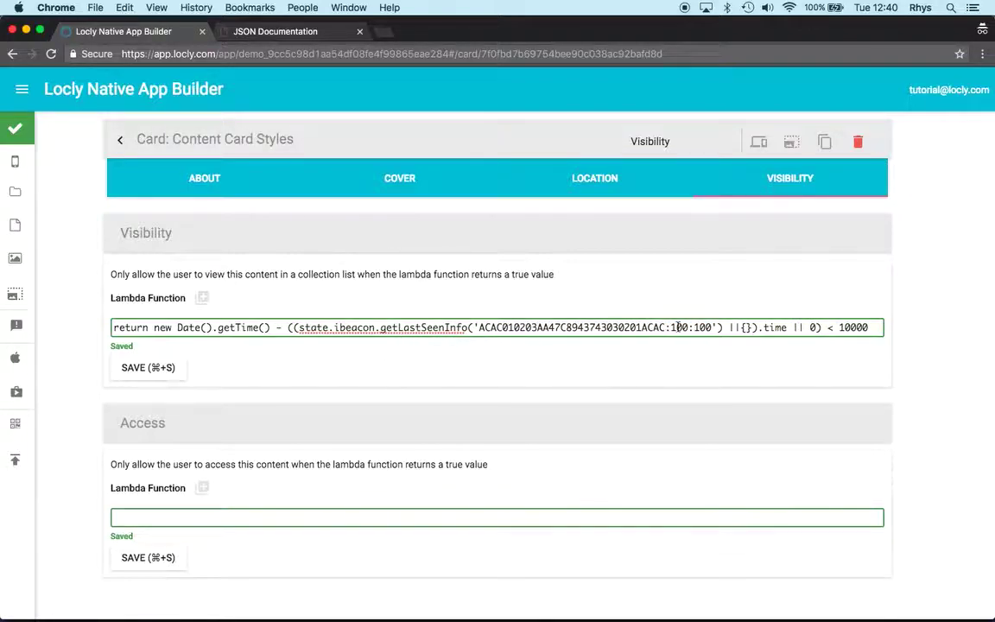
{"action": "double_click", "coordinate": [851, 327]}
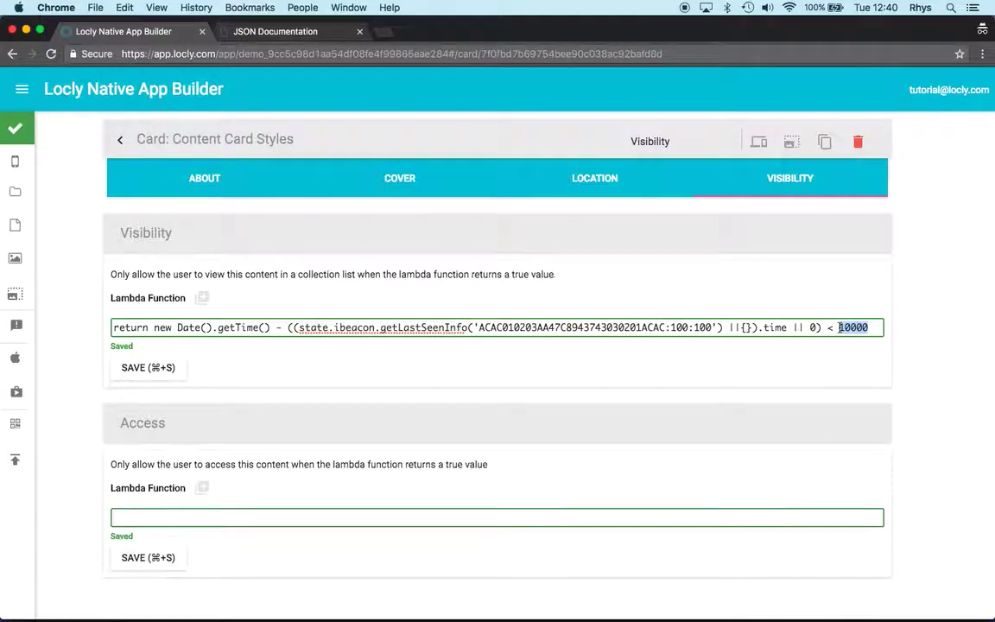
{"action": "key", "text": "Right"}
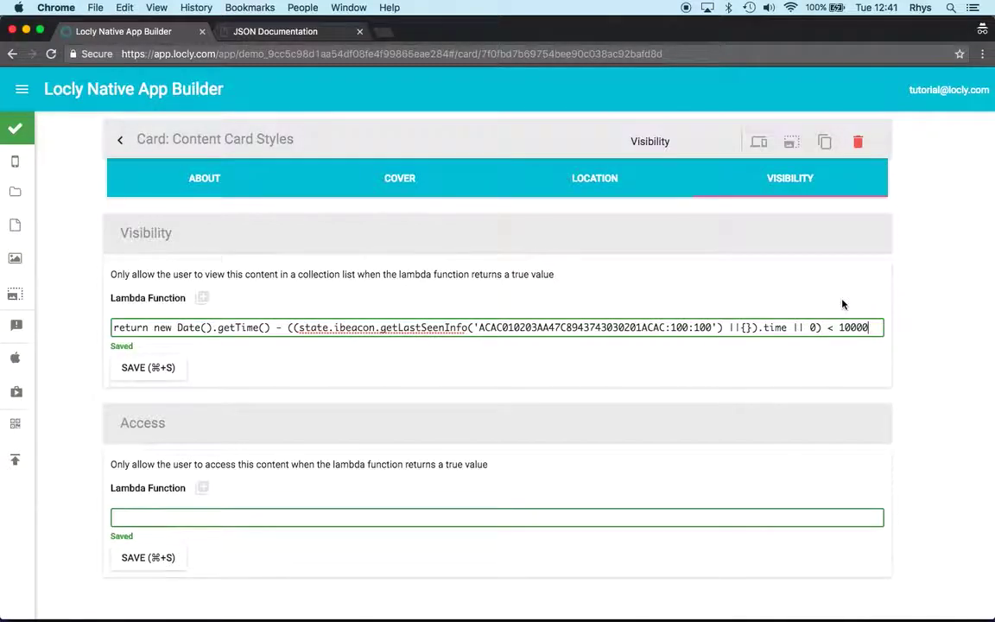
{"action": "left_click_drag", "start_coordinate": [840, 328], "coordinate": [874, 327]}
{"action": "left_click", "coordinate": [218, 392]}
{"action": "left_click", "coordinate": [167, 374]}
Consult the Lambda Functions section of the JSON documentation and return to the card's visibility settings.
{"action": "left_click", "coordinate": [265, 32]}
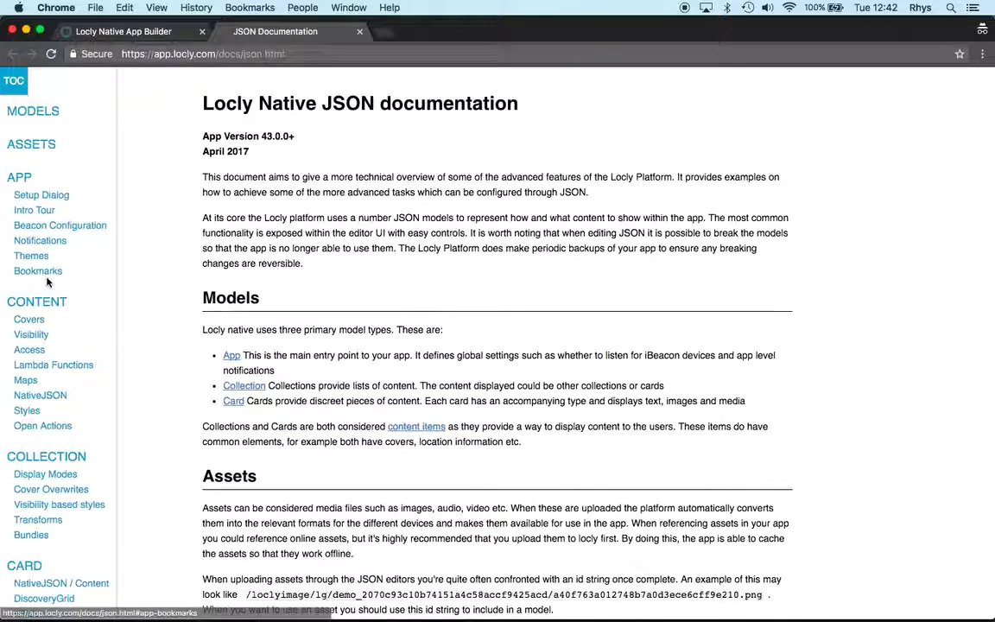
{"action": "left_click", "coordinate": [60, 366]}
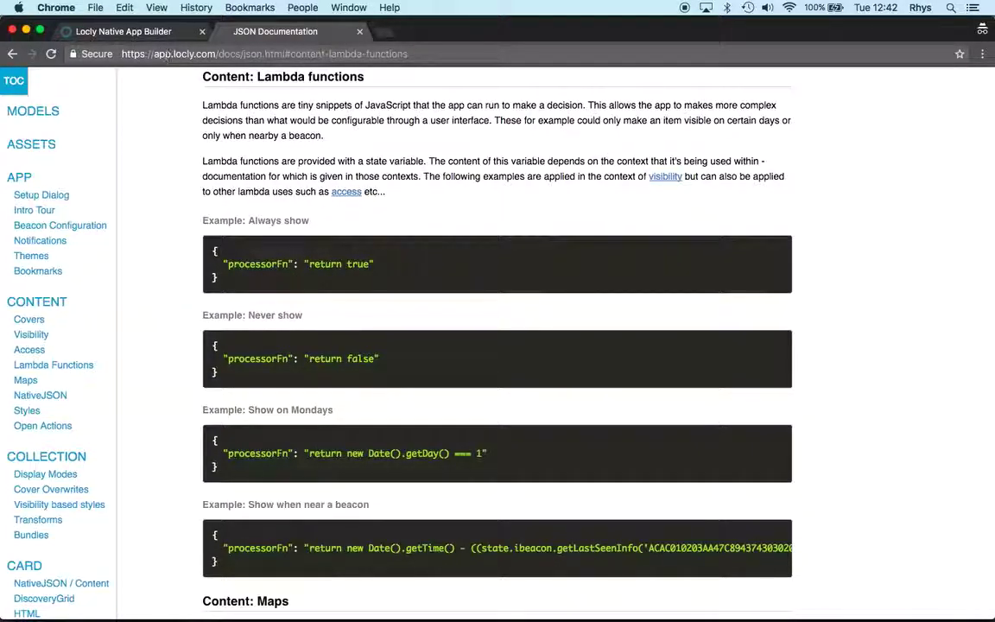
{"action": "left_click", "coordinate": [152, 37]}
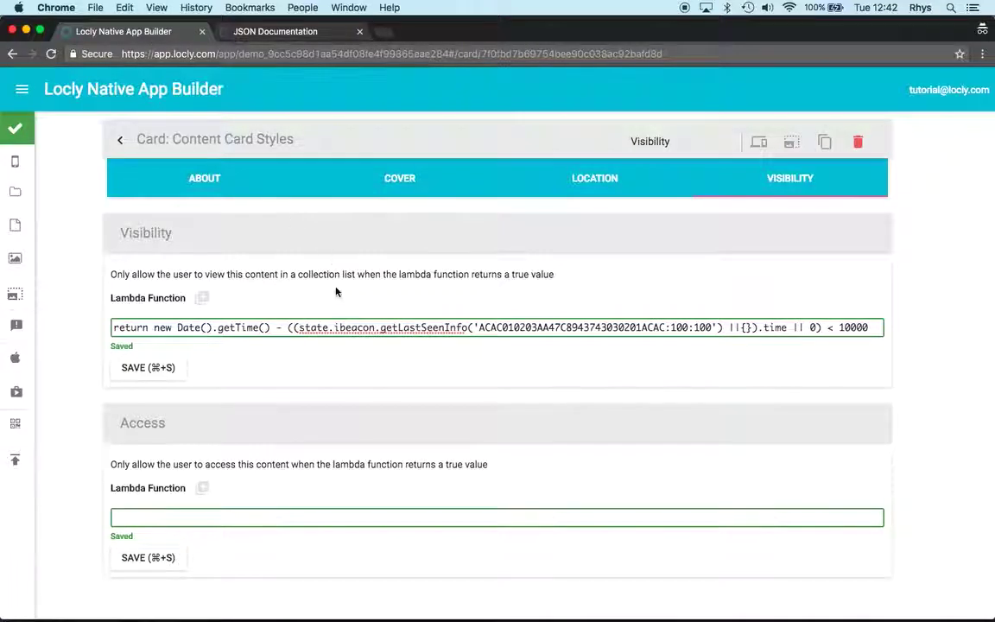